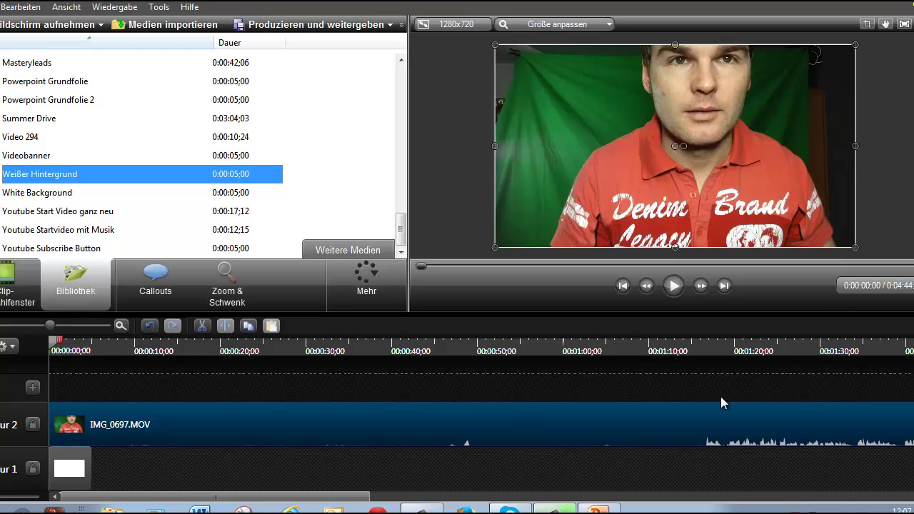
Cut away the opening of IMG_0697.MOV up to 0:01:21;03 and move the remaining clip to the timeline start
drag(597, 423, 642, 417)
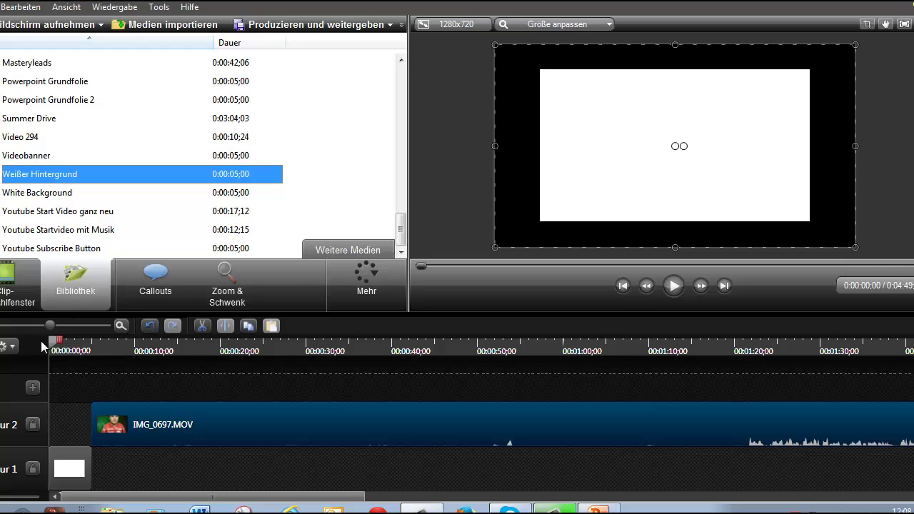
drag(57, 341, 627, 349)
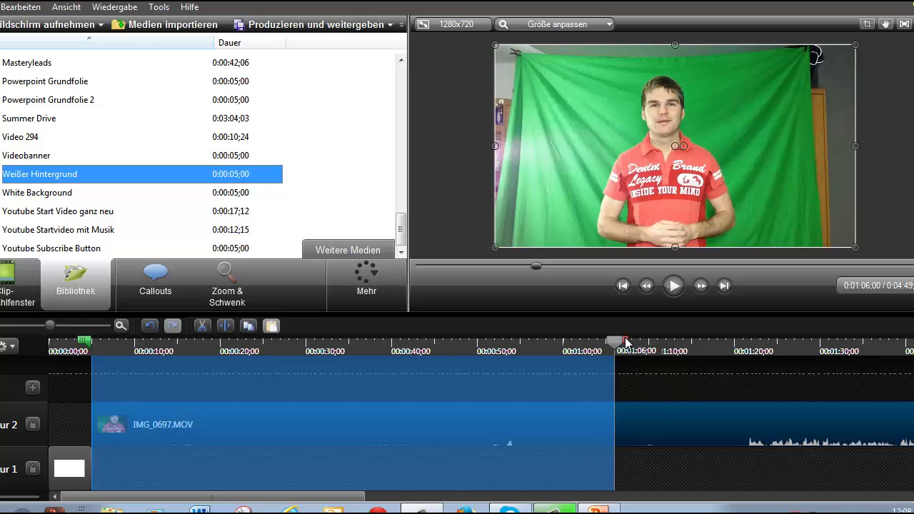
drag(623, 342, 754, 360)
key(s)
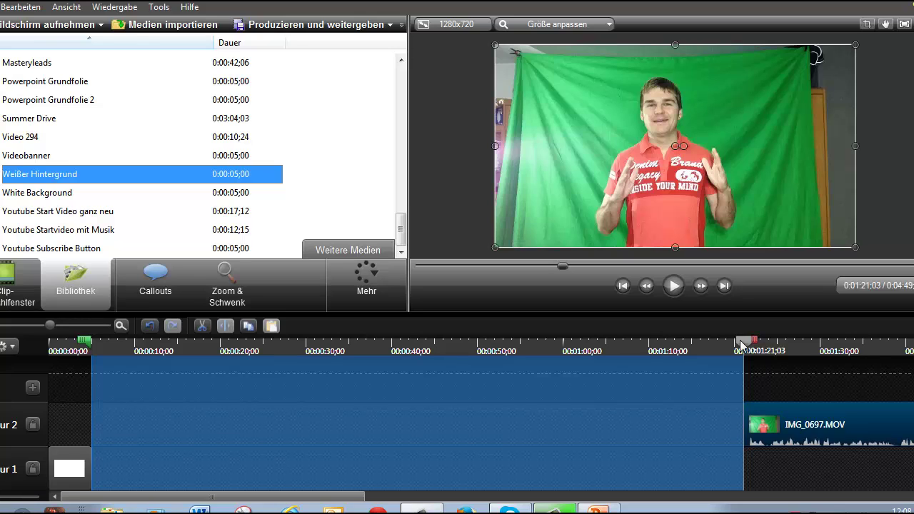
drag(745, 342, 96, 379)
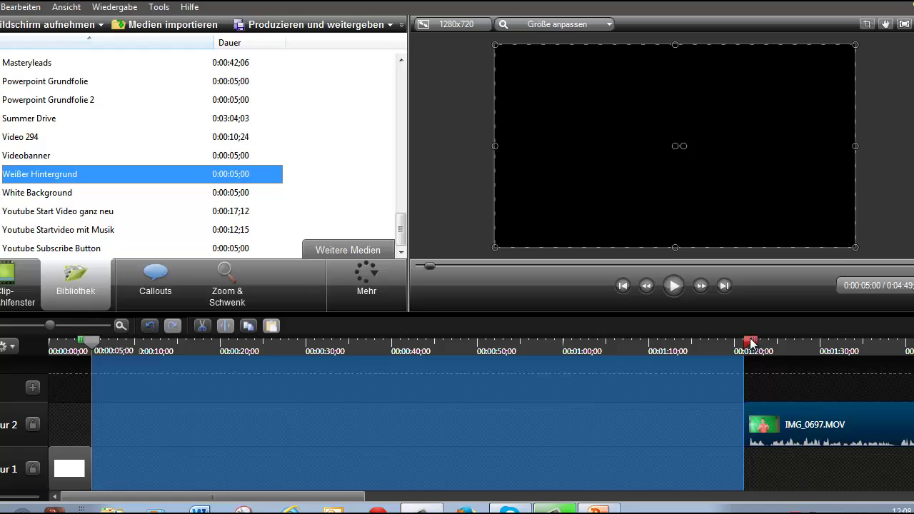
drag(751, 342, 38, 338)
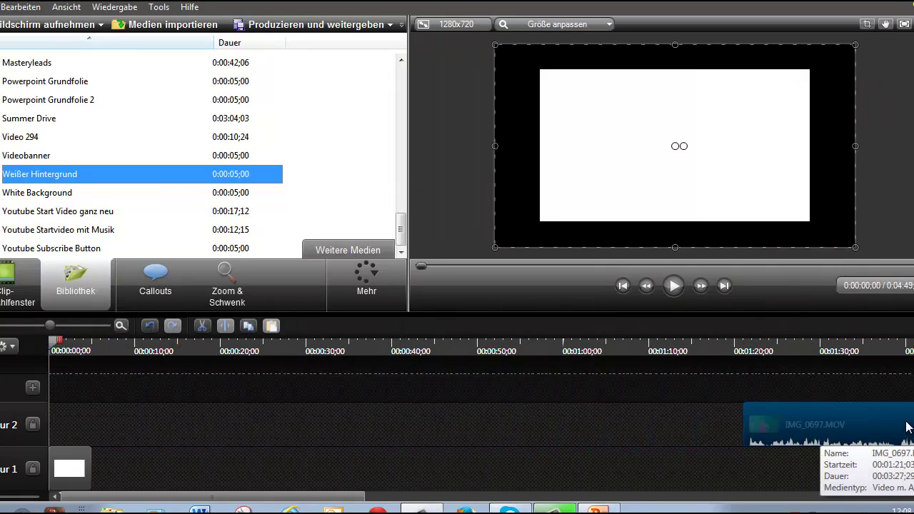
drag(903, 431, 169, 432)
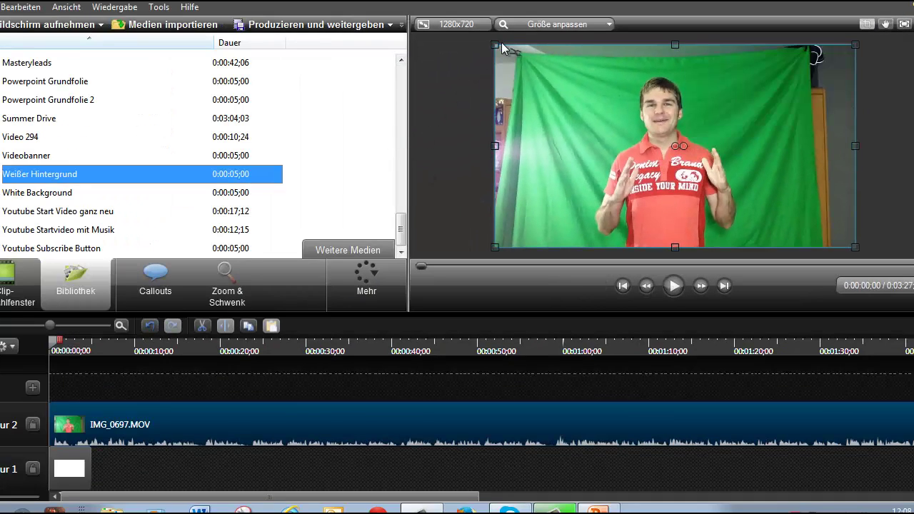
Crop the surroundings beyond the green cloth off the left, right and upper edges of the IMG_0697.MOV video and leave crop mode
drag(494, 145, 532, 145)
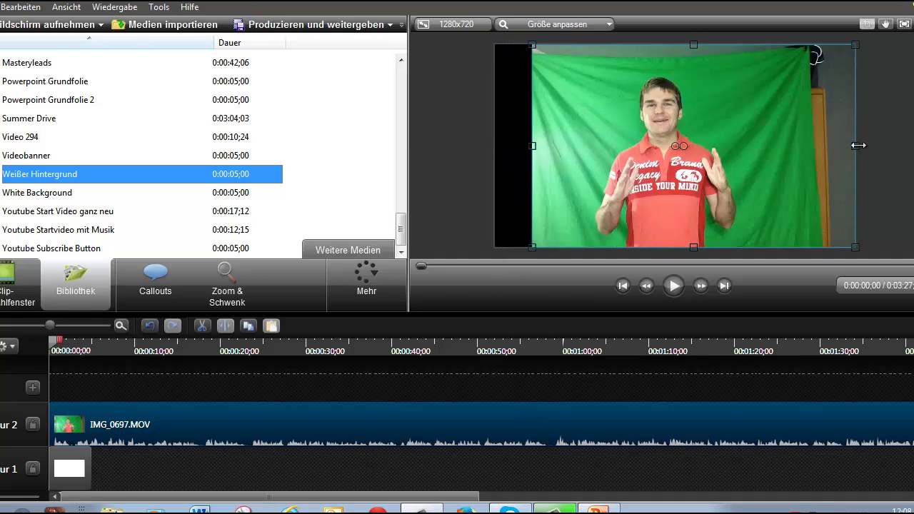
drag(855, 146, 805, 148)
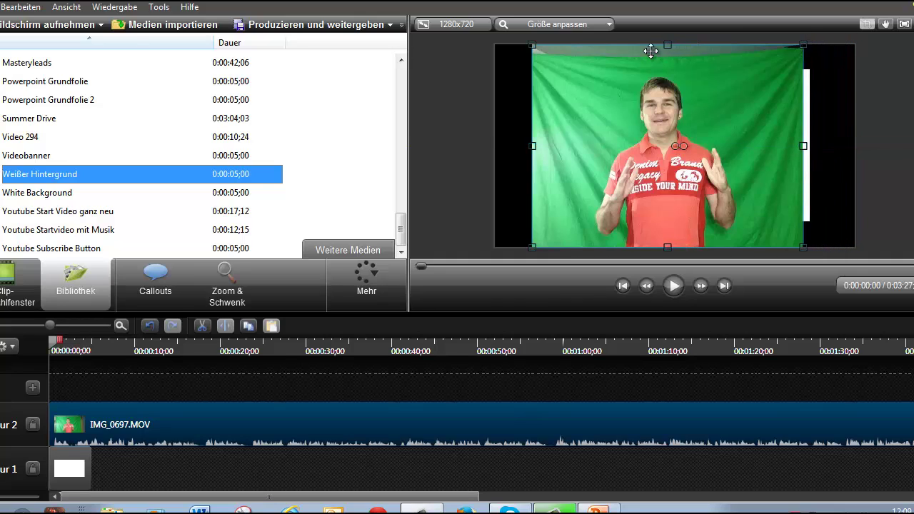
drag(667, 44, 669, 70)
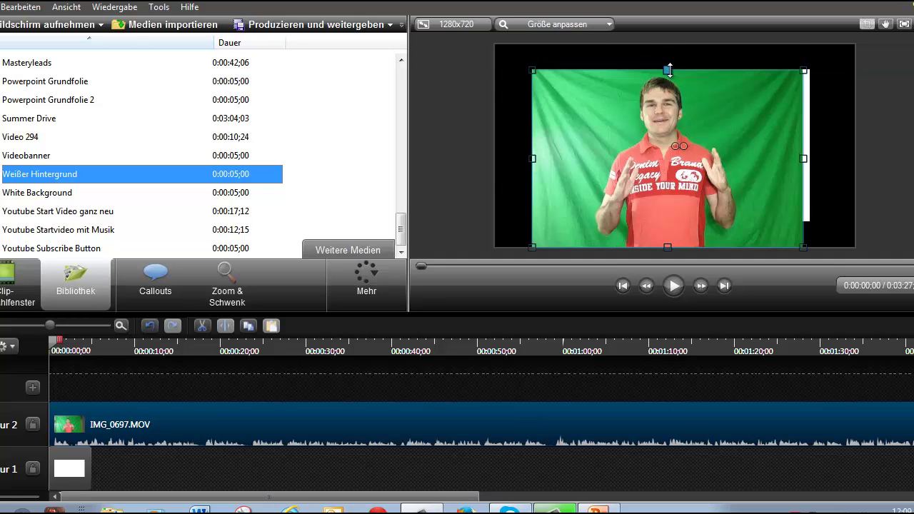
click(893, 121)
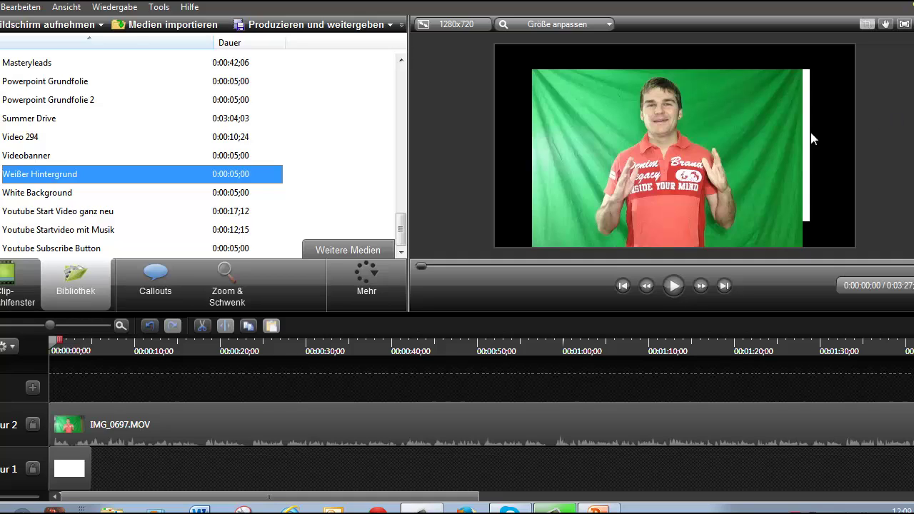
click(692, 159)
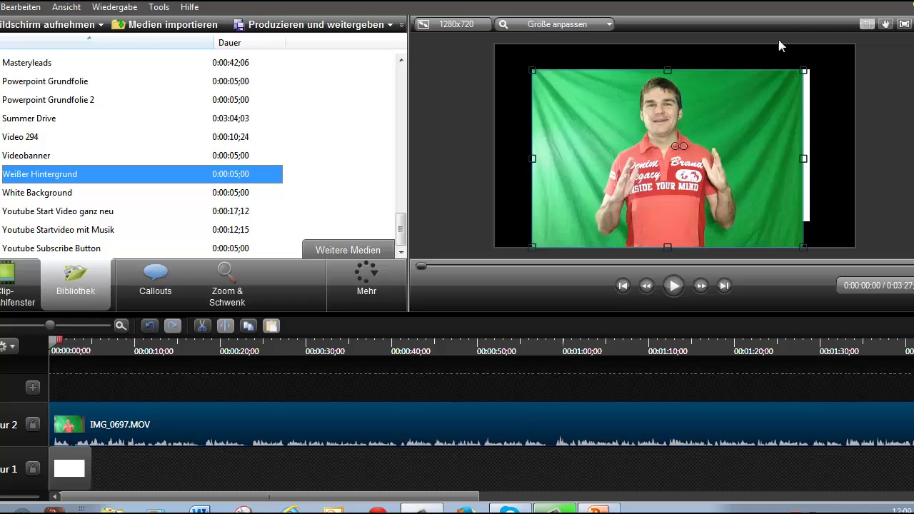
click(866, 24)
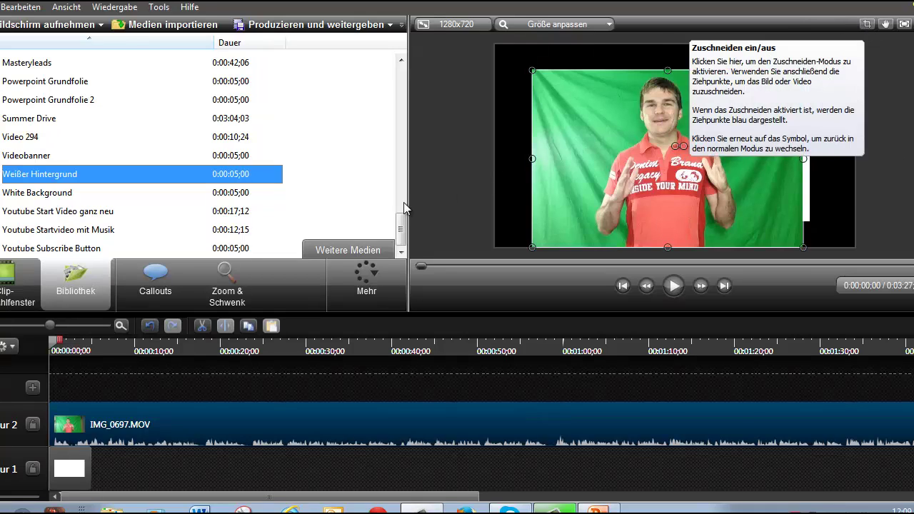
Open the visual properties of IMG_0697.MOV at the effects section with the colour removal option
click(364, 287)
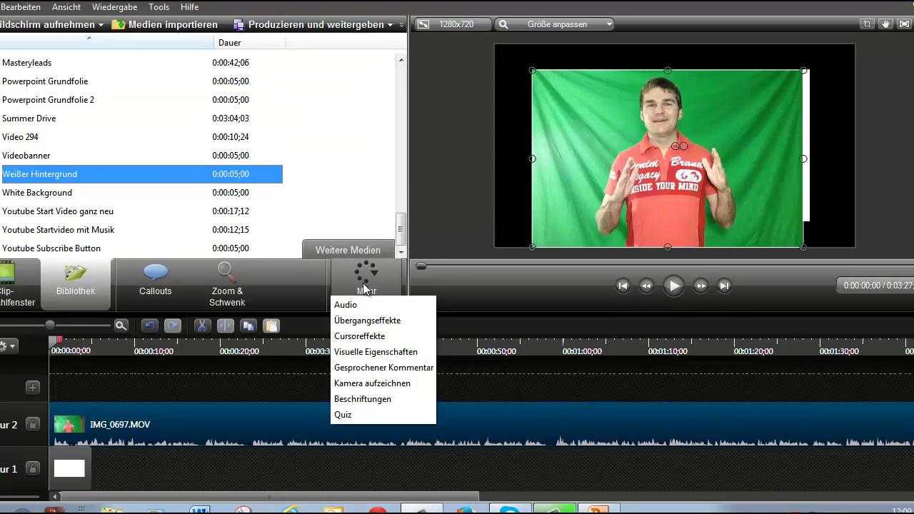
click(365, 352)
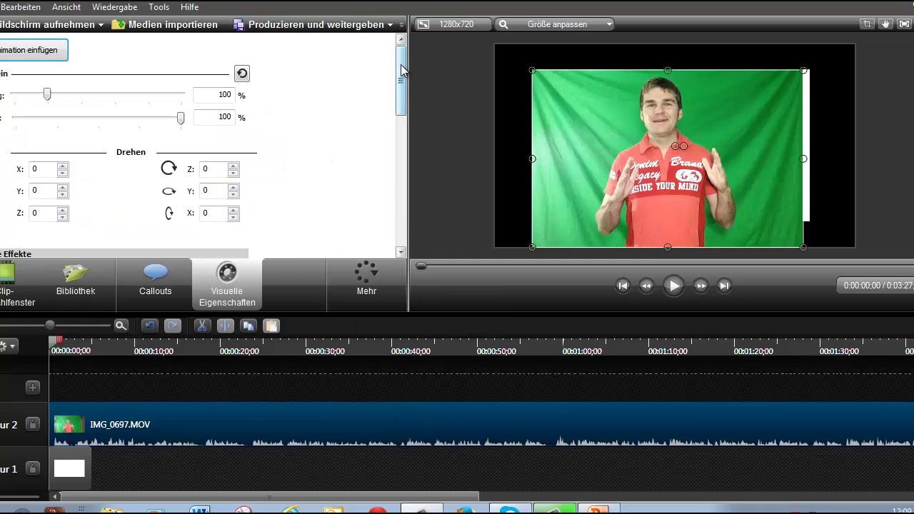
drag(402, 69, 405, 122)
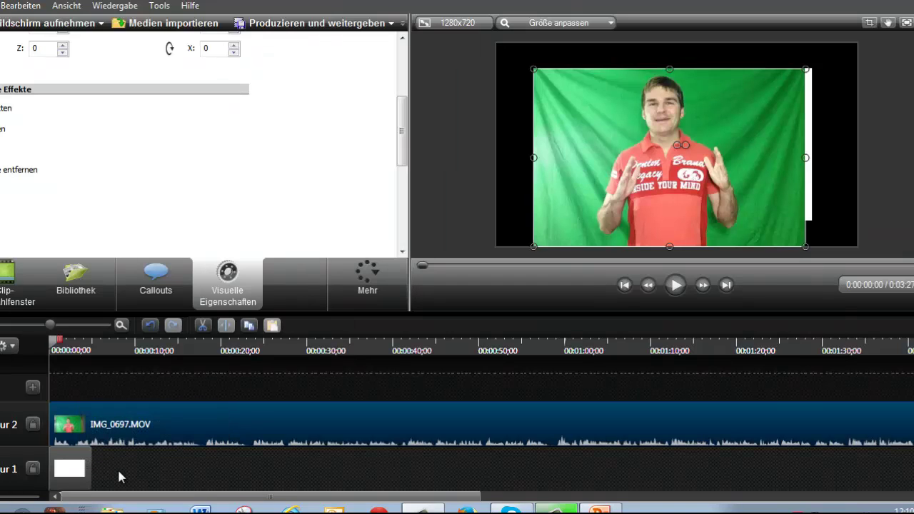
Shift IMG_0697.MOV to about 0:00:10 on its track and select the white background clip
click(71, 457)
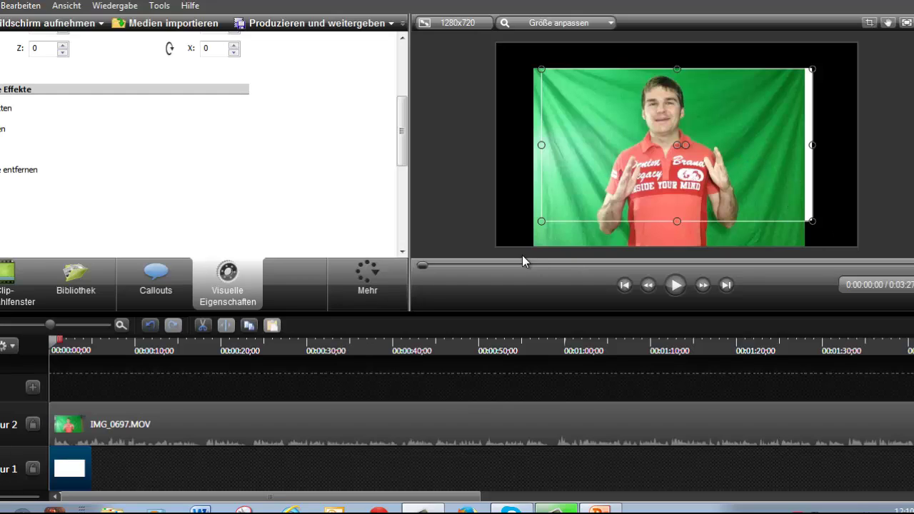
drag(237, 412, 327, 427)
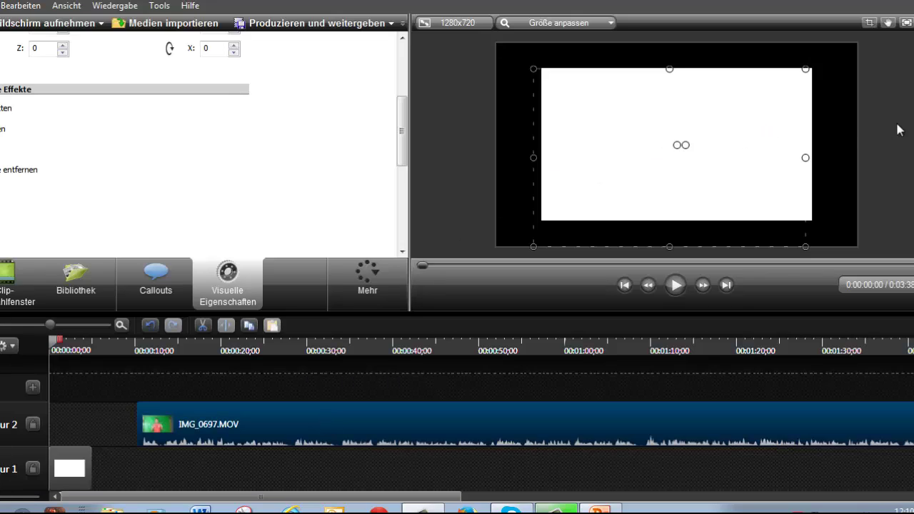
click(800, 138)
click(721, 120)
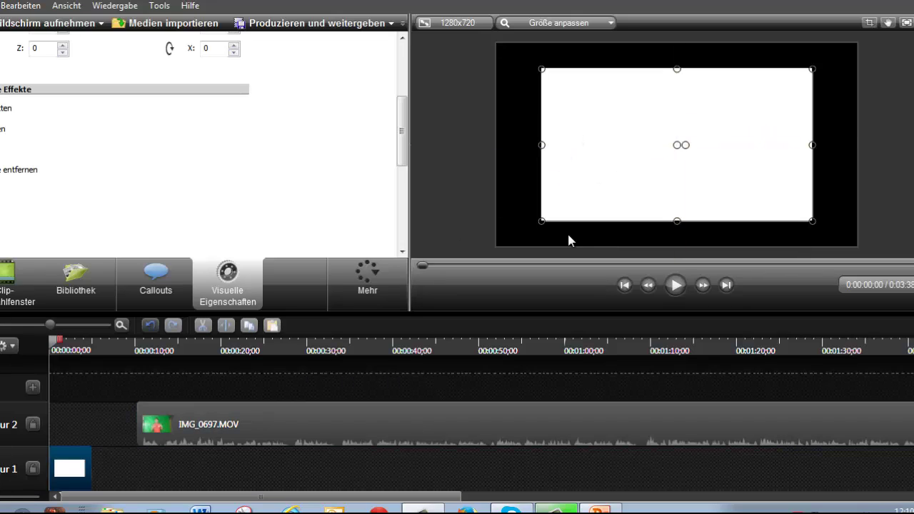
Switch to the PowerPoint presentation and delete the title and subtitle placeholders to leave a blank white slide
mouse_move(599, 509)
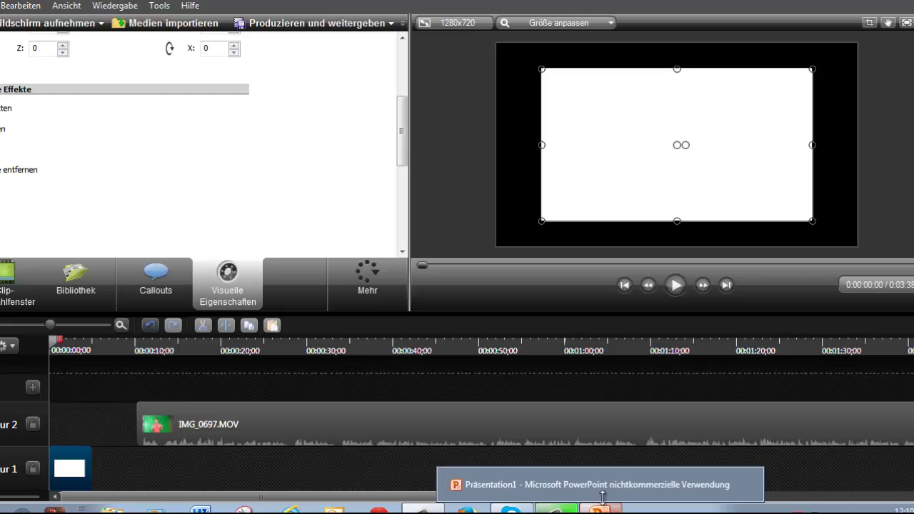
click(598, 485)
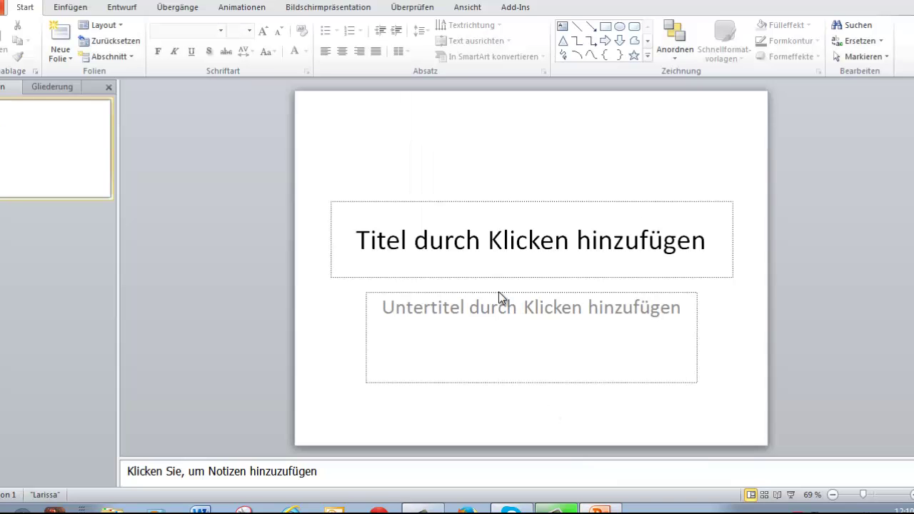
click(454, 202)
key(Delete)
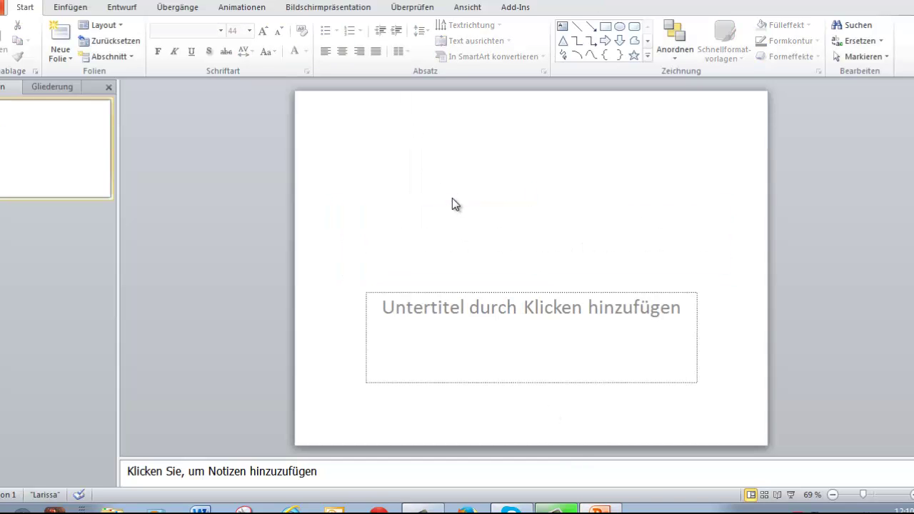
click(478, 291)
key(Delete)
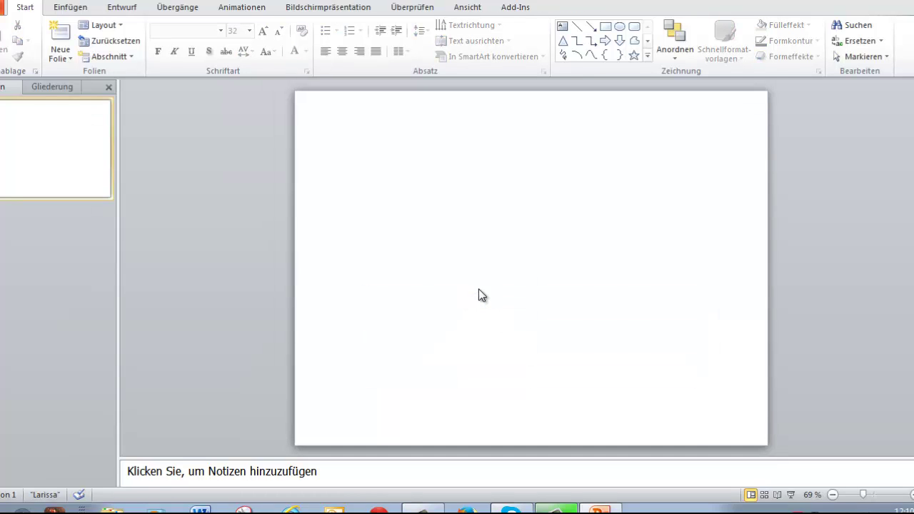
right_click(463, 253)
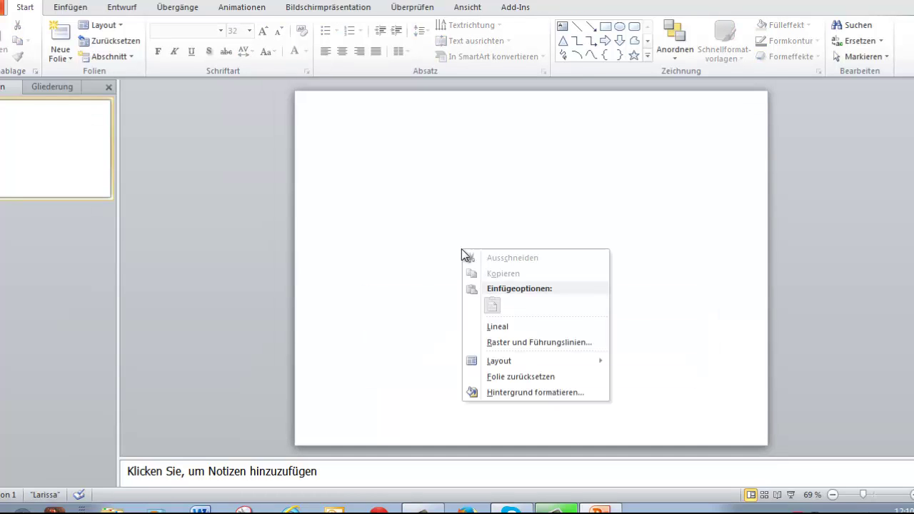
click(379, 155)
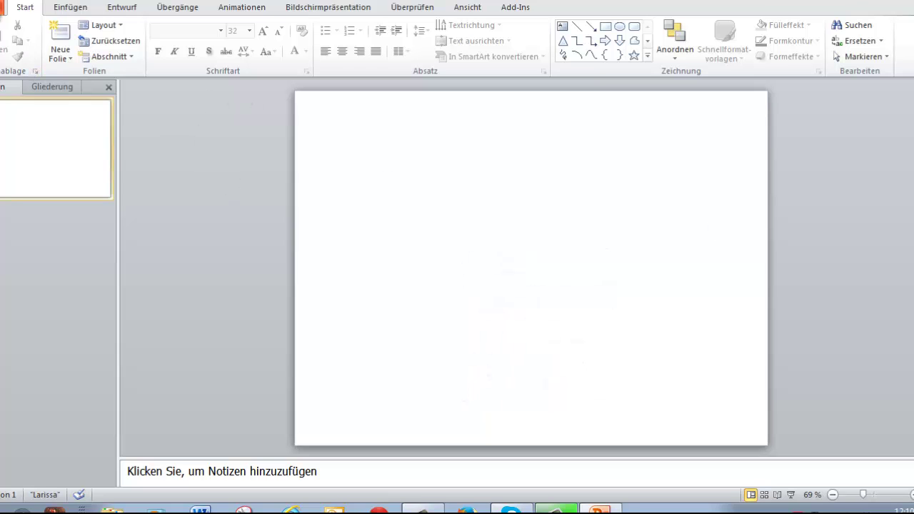
Try saving the blank slide with the file type JPEG-Dateiaustauschformat, and return to Camtasia Studio
click(3, 7)
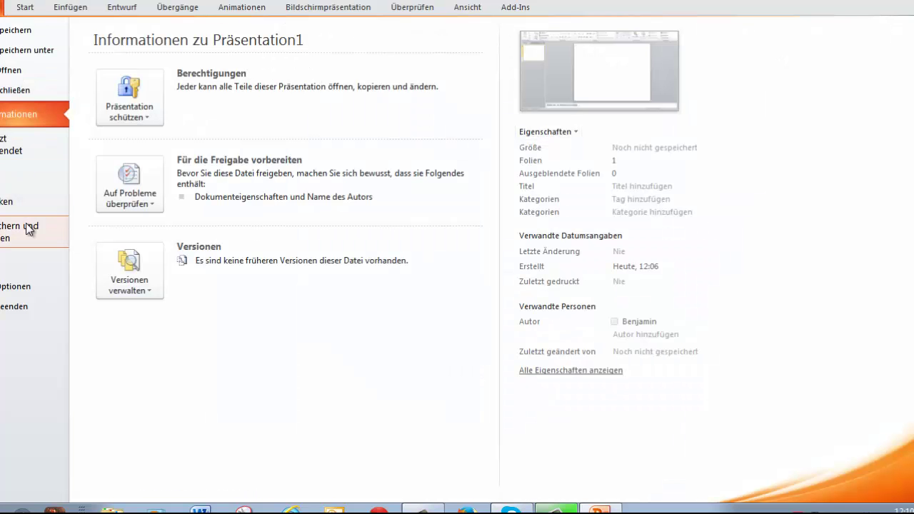
click(34, 52)
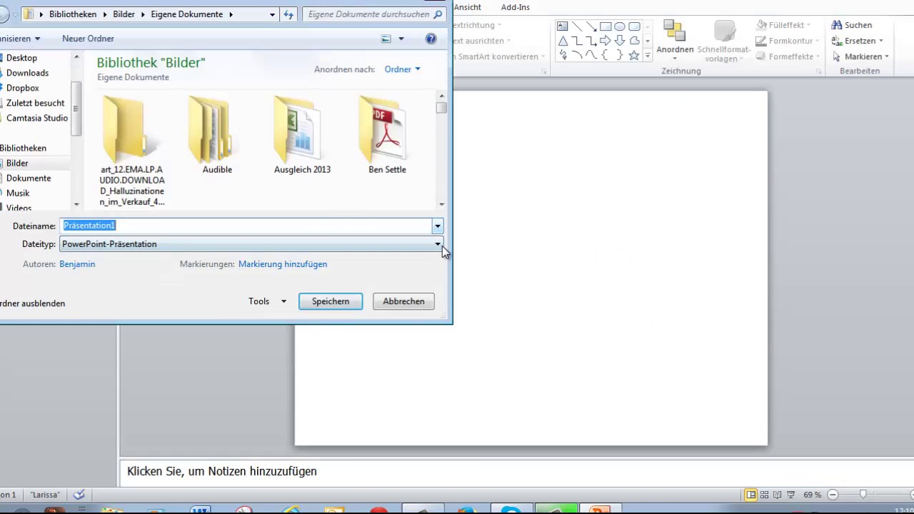
click(440, 246)
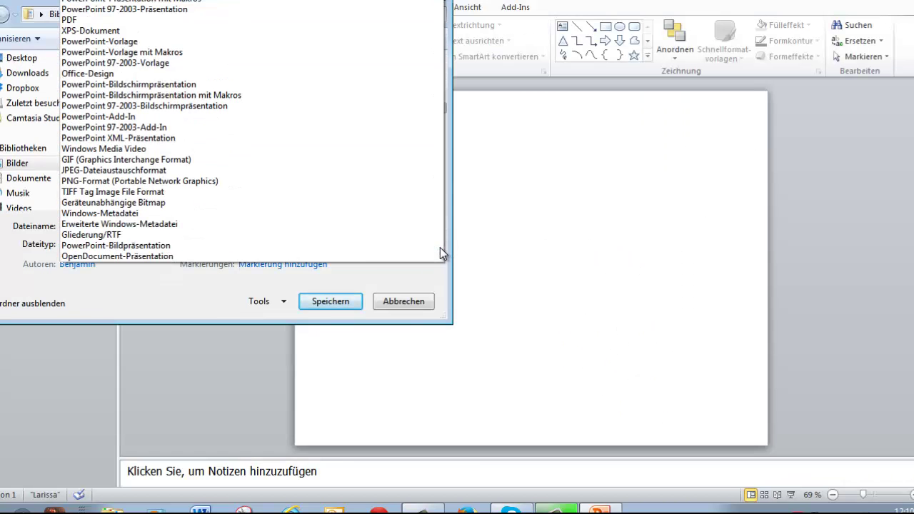
click(132, 170)
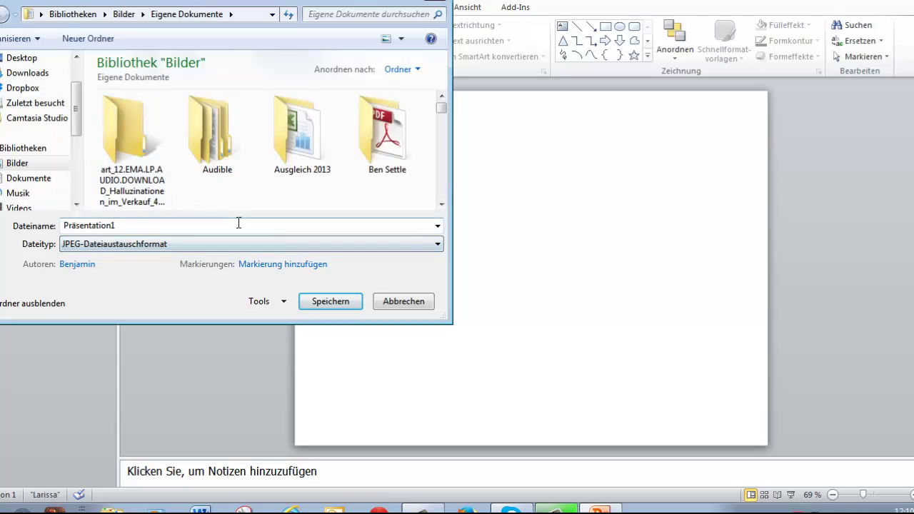
click(437, 3)
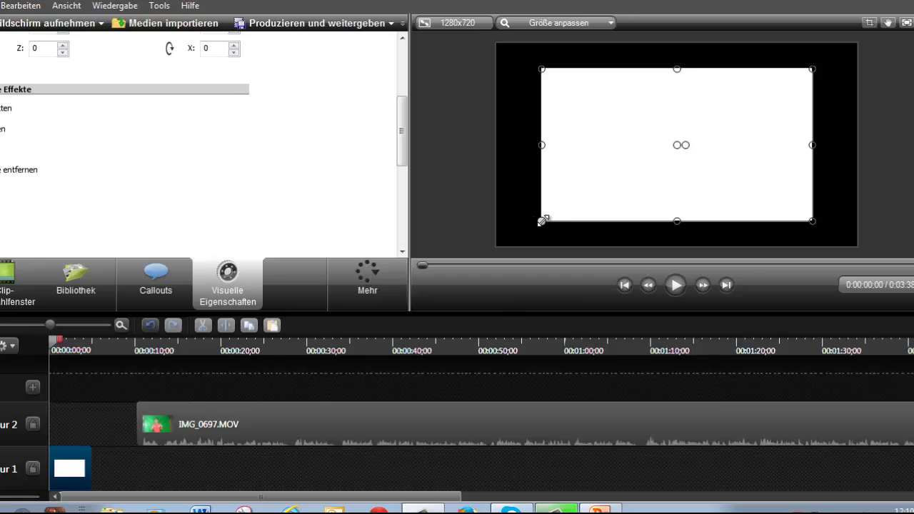
Enlarge the white background on the canvas until it fills the whole 1280x720 frame
drag(541, 221, 498, 245)
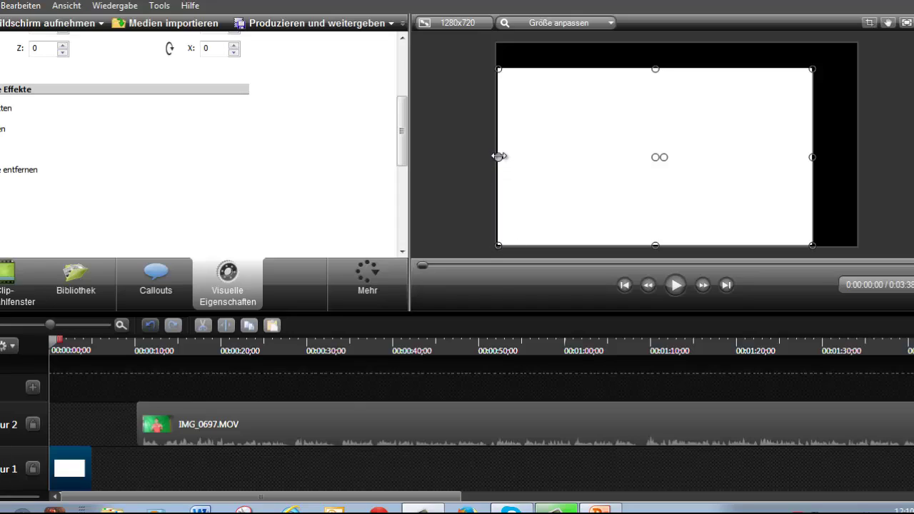
drag(500, 157, 498, 158)
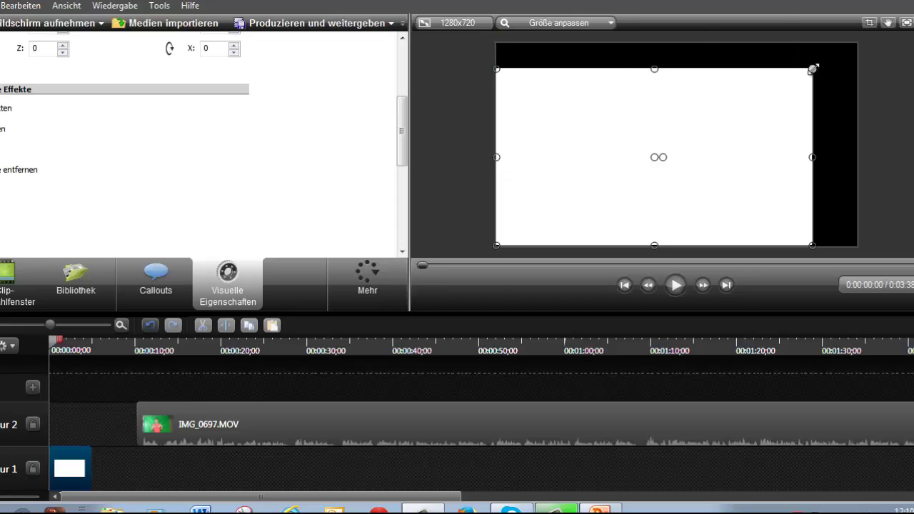
drag(812, 69, 834, 45)
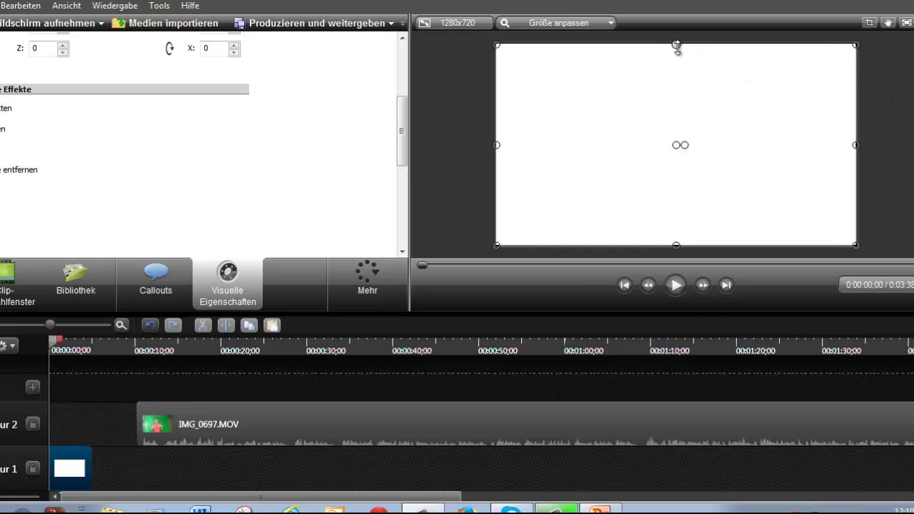
drag(677, 46, 677, 42)
click(886, 104)
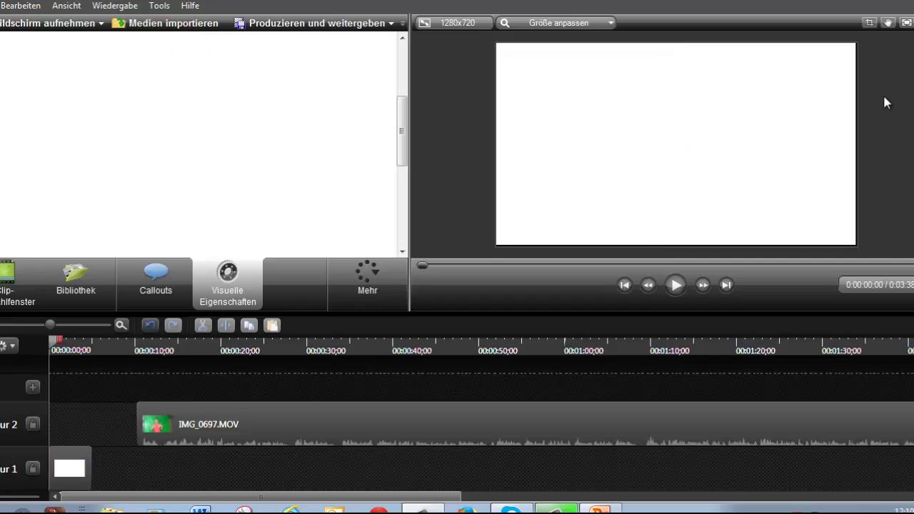
click(683, 188)
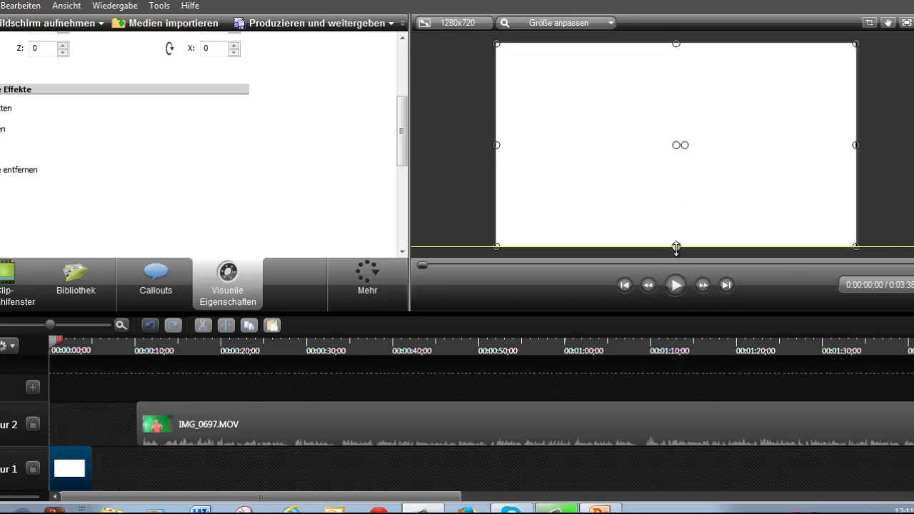
drag(677, 247, 676, 248)
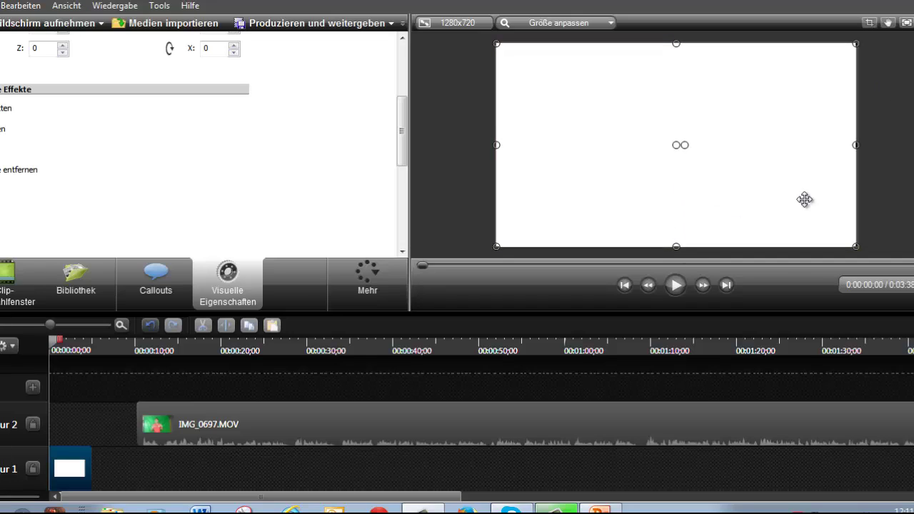
Nudge the white background off the frame, snap it back flush with the canvas edges and deselect it
click(802, 147)
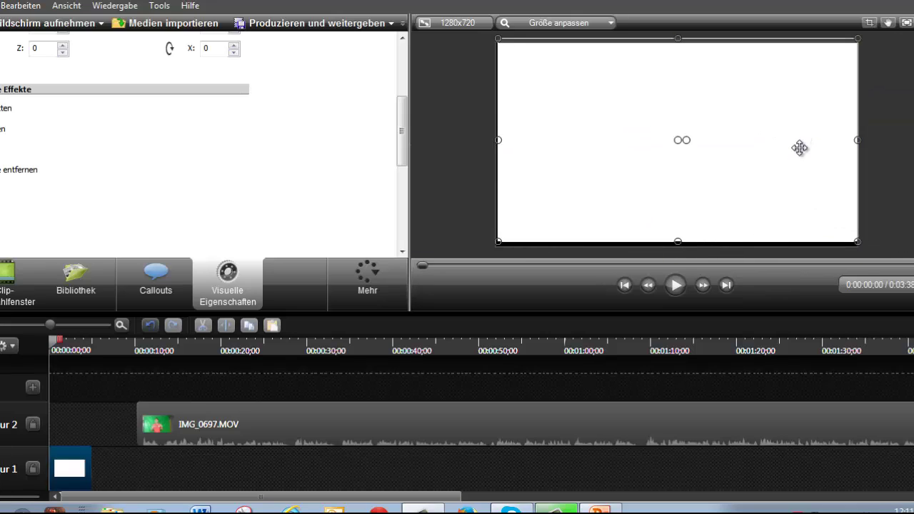
drag(777, 147, 777, 149)
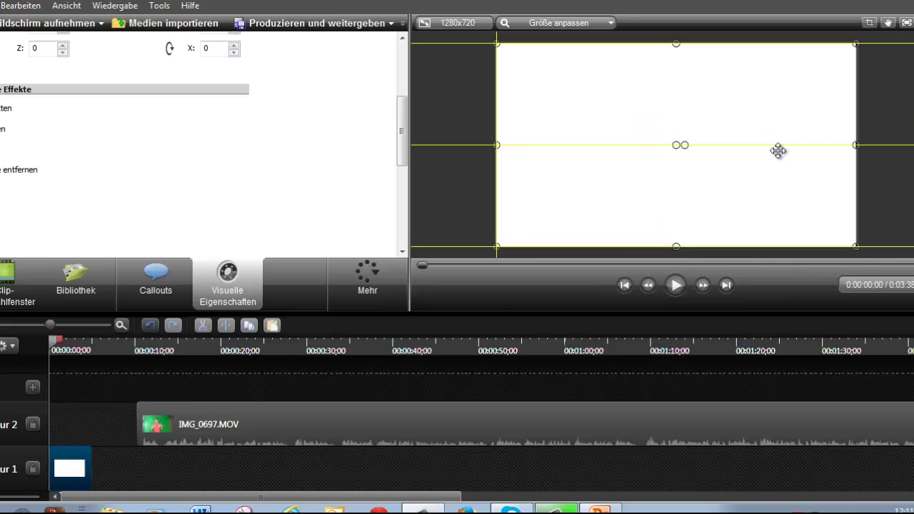
click(890, 138)
click(832, 143)
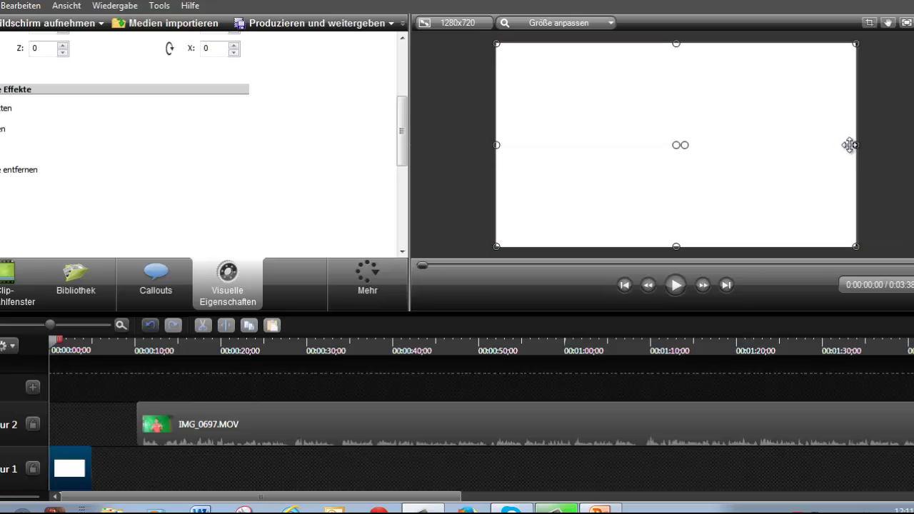
drag(854, 145, 856, 145)
click(905, 136)
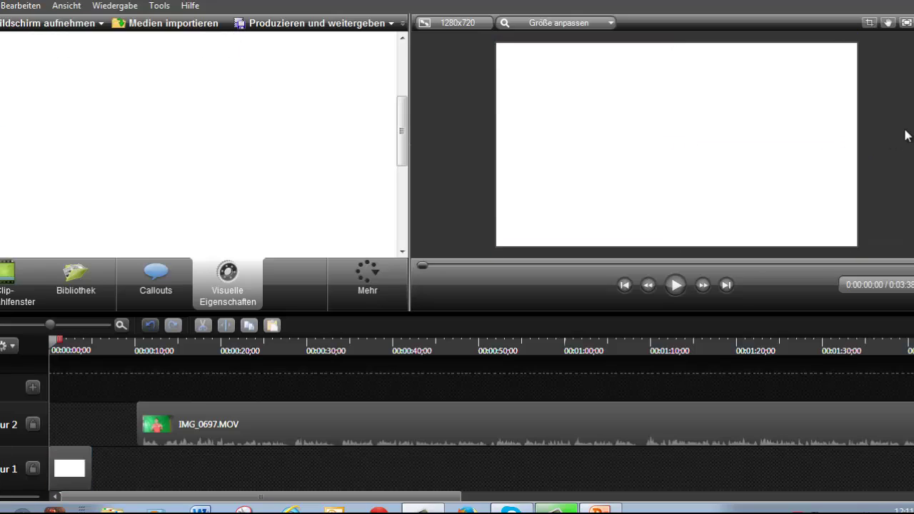
Move IMG_0697.MOV to the start of the timeline above the white background and enable its colour removal effect
drag(638, 411, 522, 429)
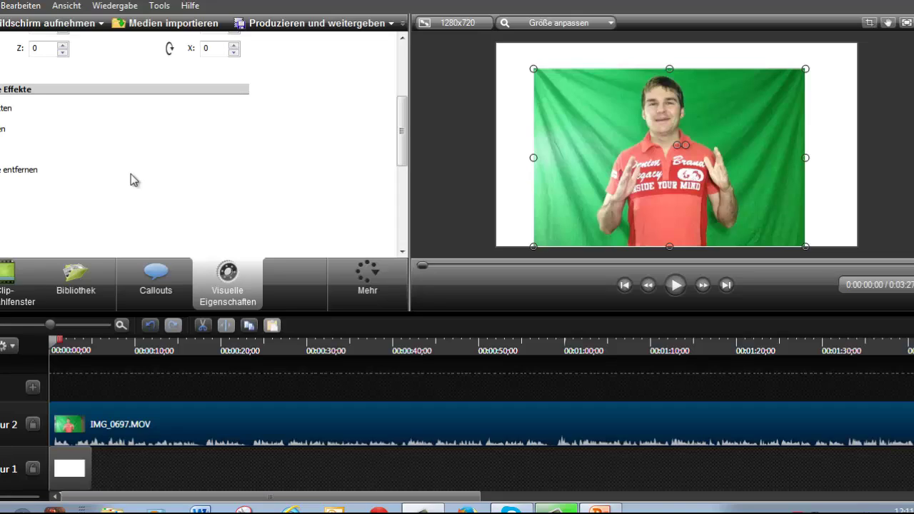
click(1, 169)
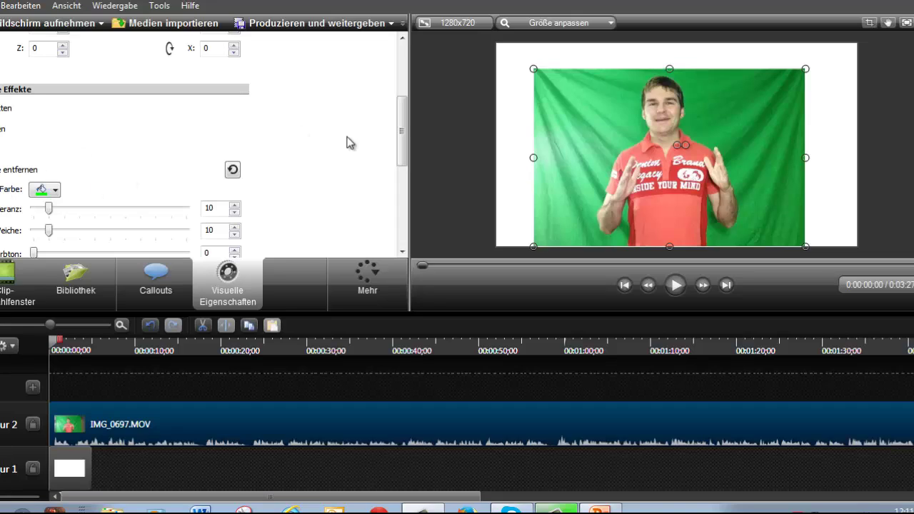
drag(403, 114, 405, 145)
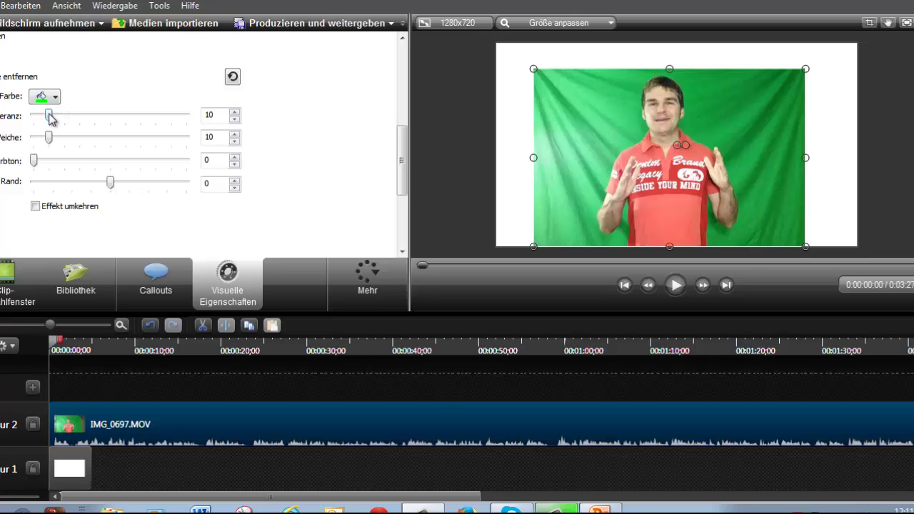
Raise the colour removal tolerance to 69 so the green backdrop disappears behind the presenter
drag(48, 113, 143, 129)
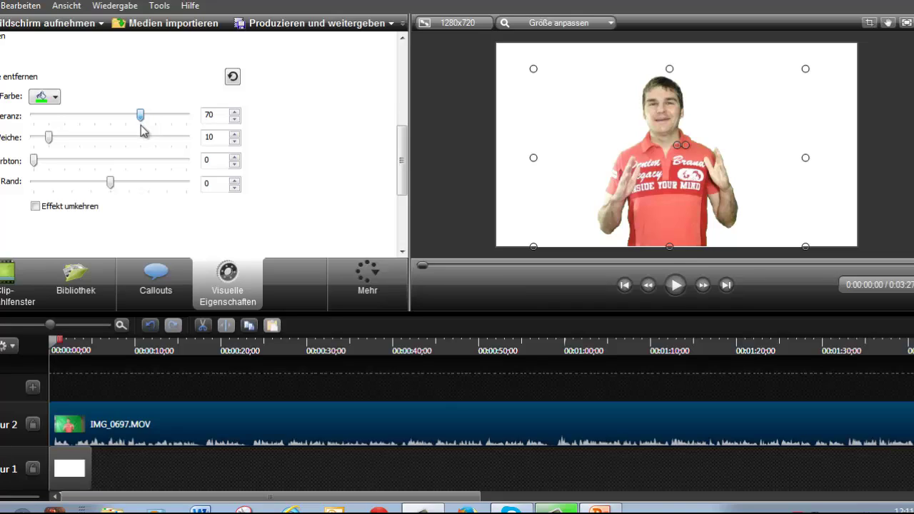
drag(141, 130, 142, 131)
click(911, 149)
click(677, 164)
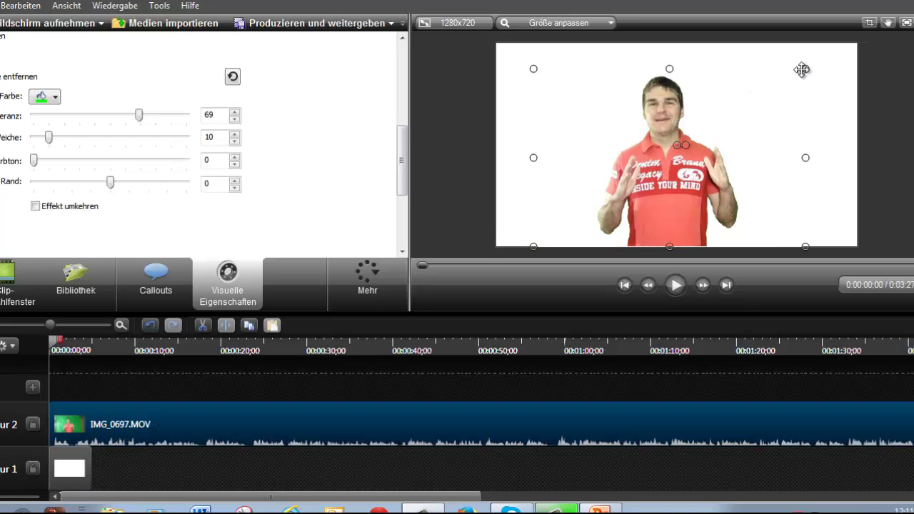
Try a larger and a much smaller size for the keyed video, and scale it back up to nearly full canvas height
drag(812, 65, 846, 41)
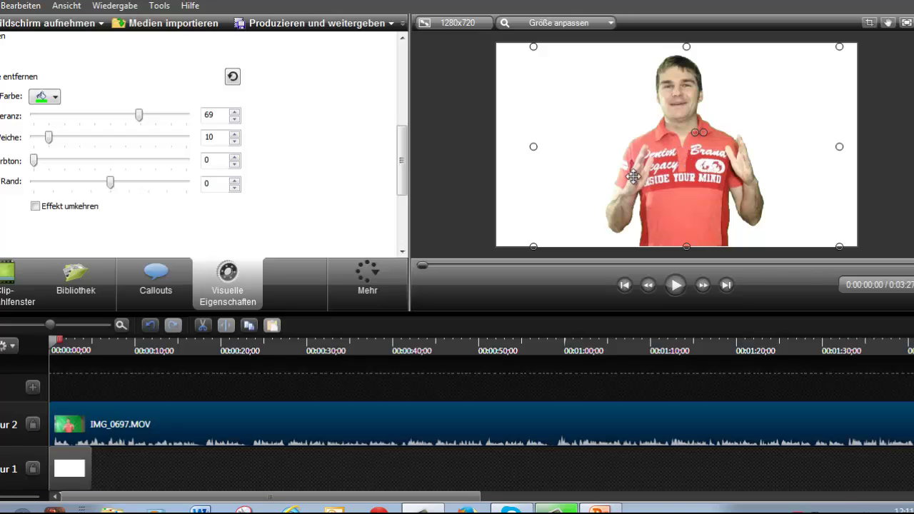
drag(534, 47, 681, 187)
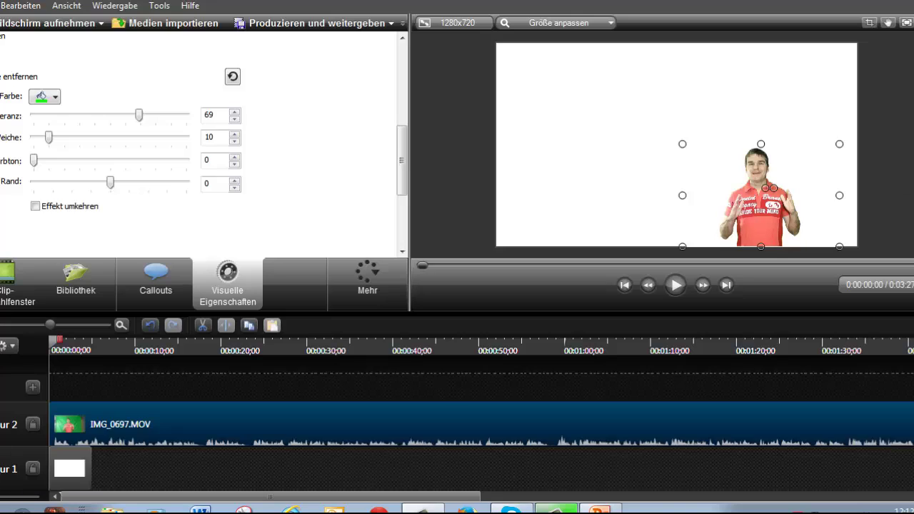
click(671, 175)
click(702, 167)
drag(684, 144, 559, 63)
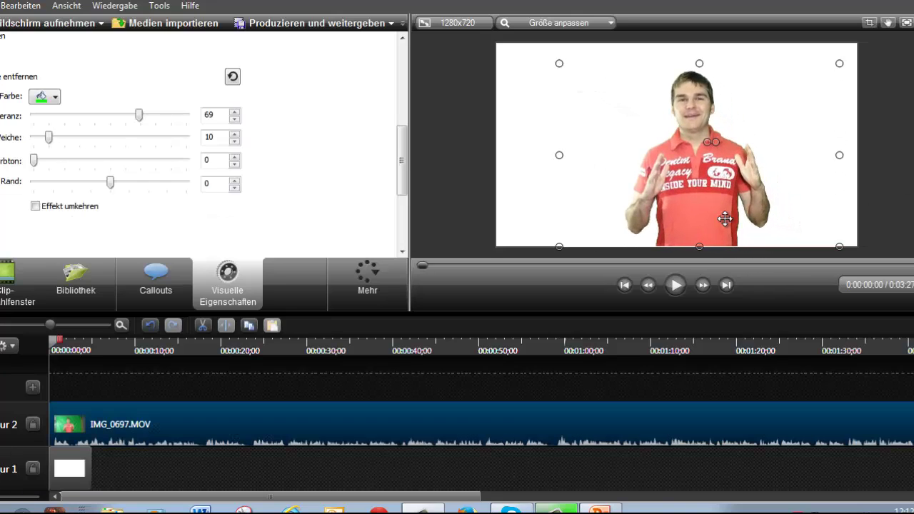
Shift the keyed presenter to the right side of the canvas and play a short preview
drag(700, 209, 766, 208)
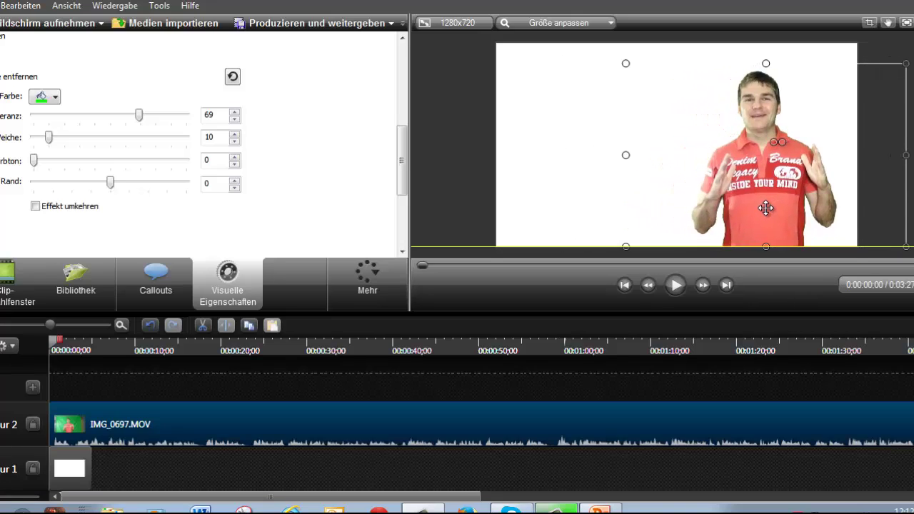
click(675, 285)
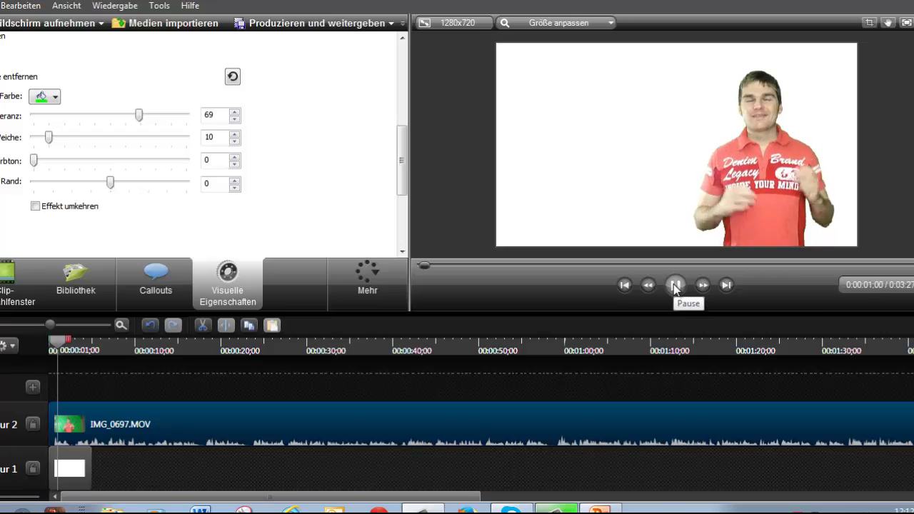
click(675, 286)
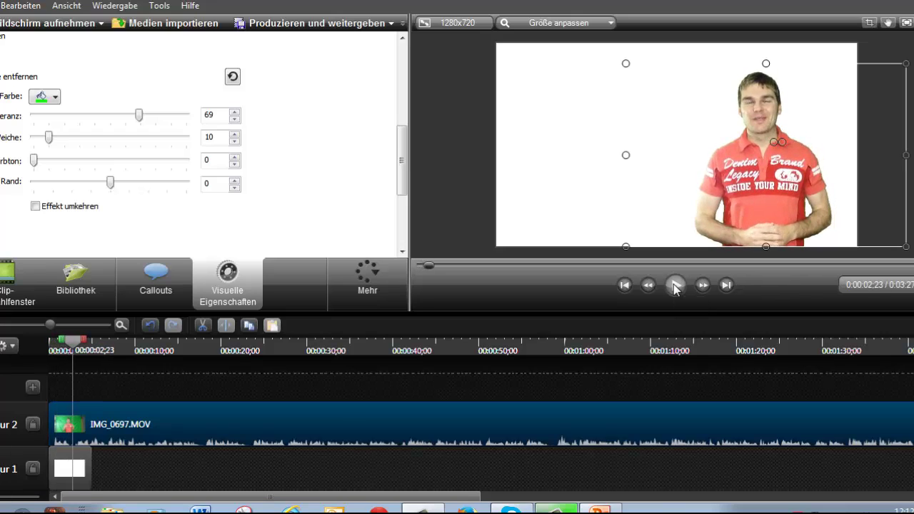
Shift the keyed presenter to the left side of the canvas and play a short preview
drag(760, 197, 574, 199)
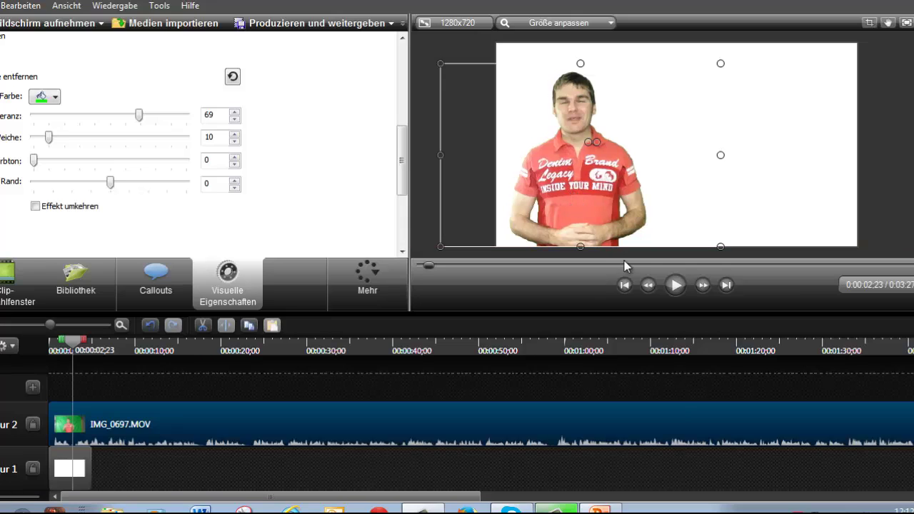
click(676, 285)
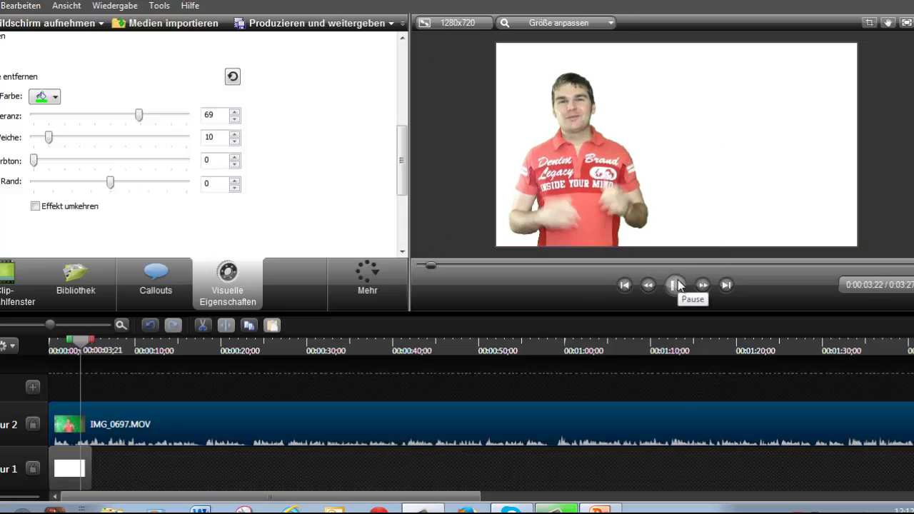
click(675, 285)
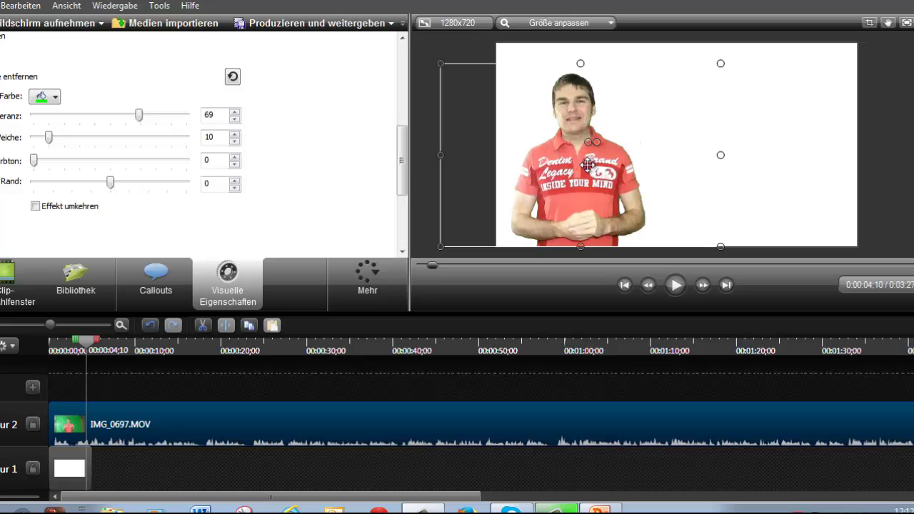
Place the keyed presenter near the middle of the canvas and deselect the clip
drag(605, 164, 676, 166)
click(886, 123)
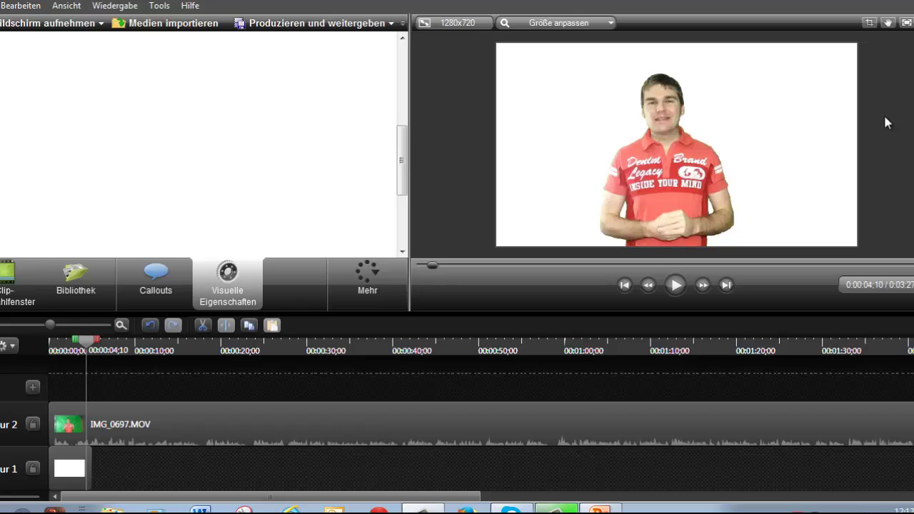